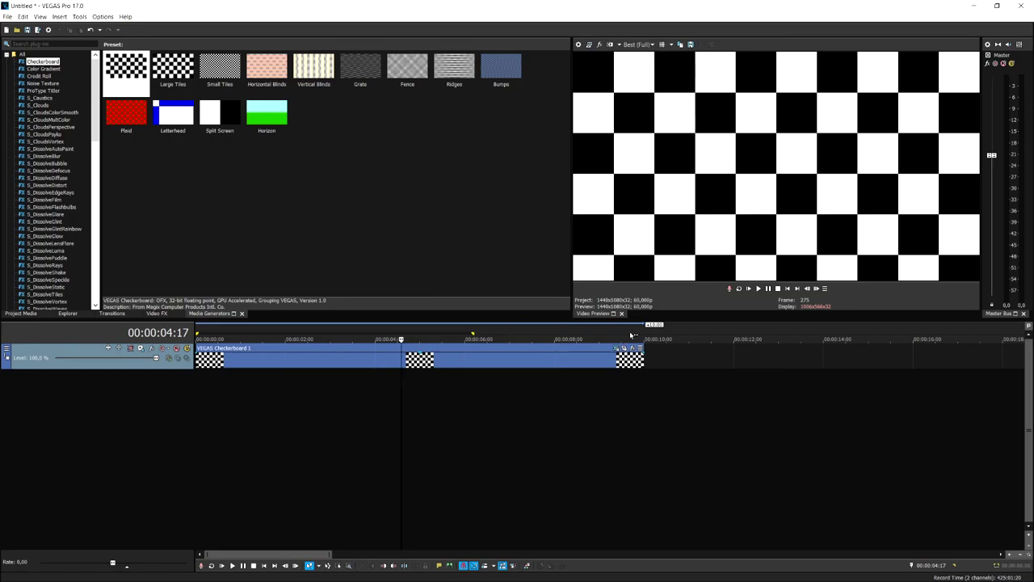
- Drag a time selection across part of the nine-second Checkerboard clip on the ruler
drag(638, 336, 195, 343)
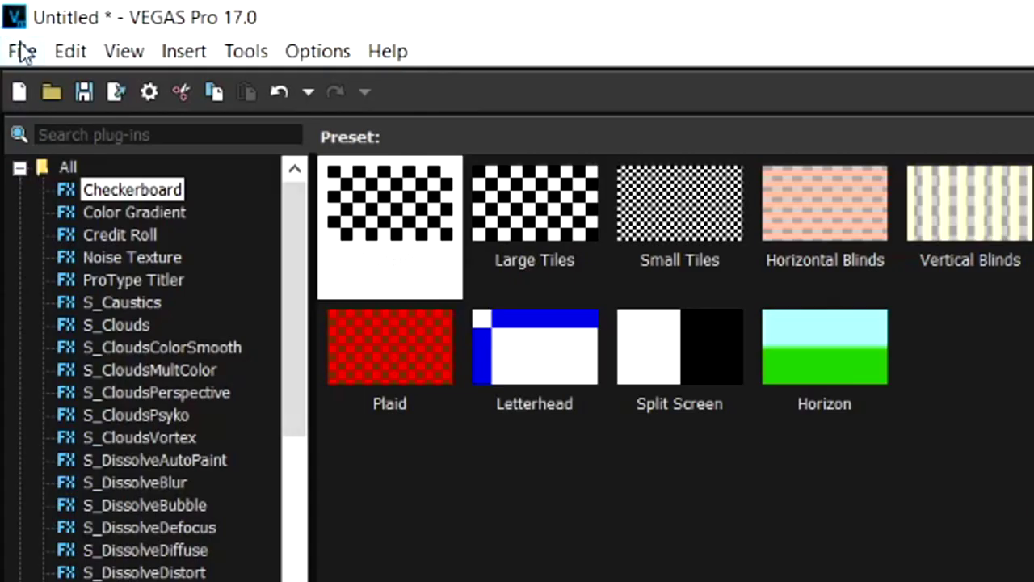
- Open Render As and view the saved Sony AVC/MVC 60FPS Render Template (1920x1080, 59.940 fps)
click(7, 17)
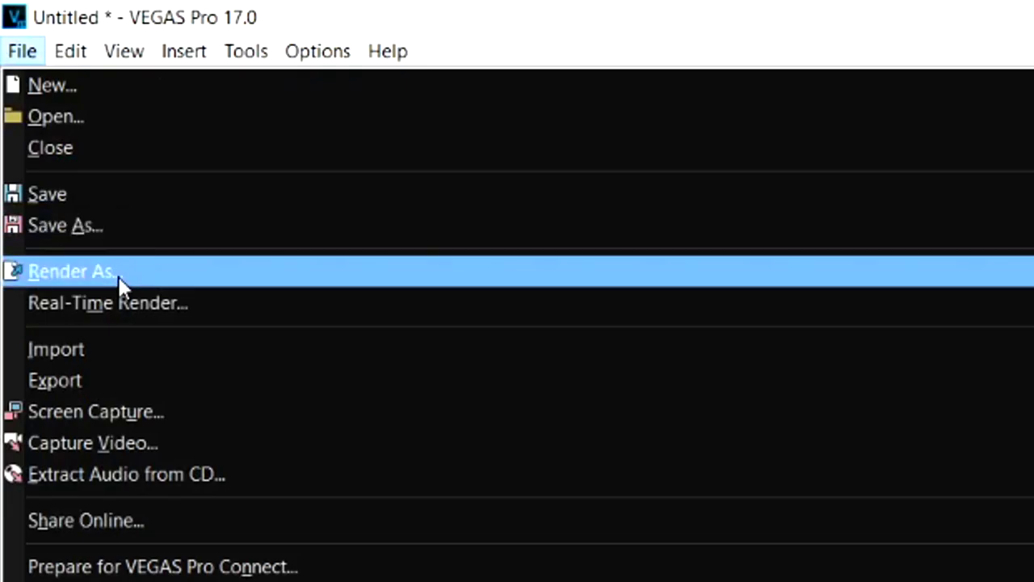
click(120, 279)
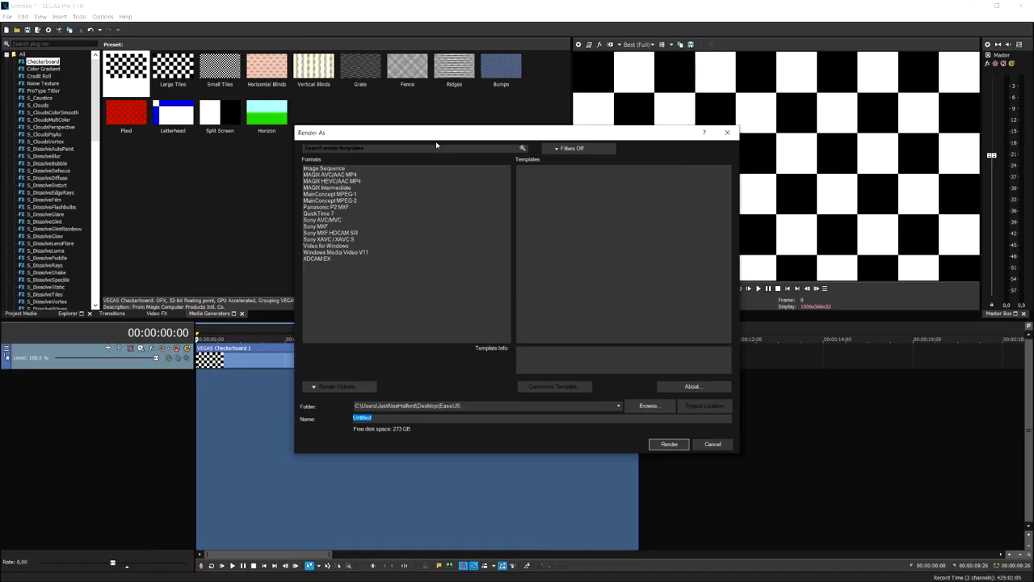
drag(451, 133, 626, 46)
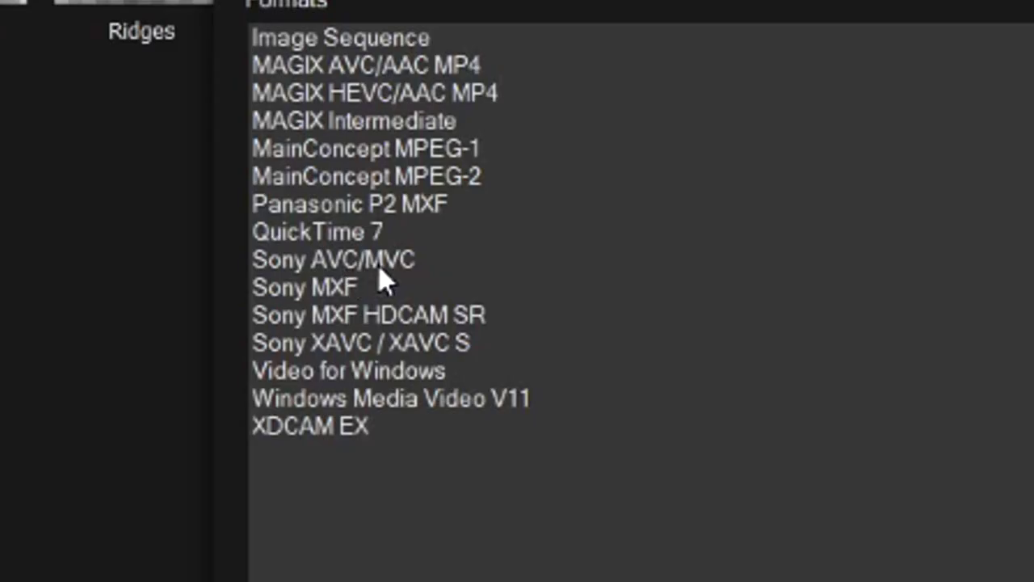
click(509, 139)
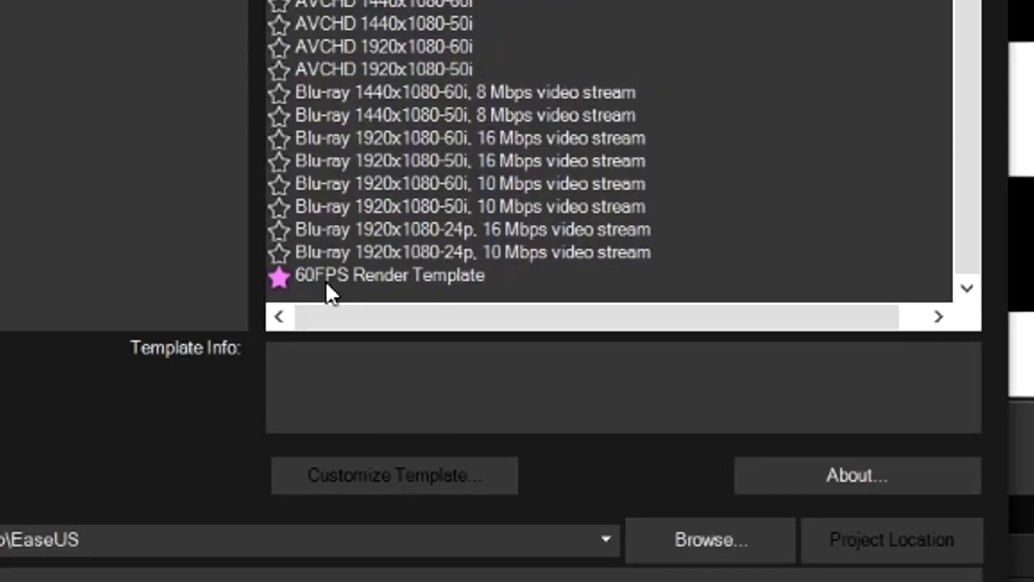
click(373, 275)
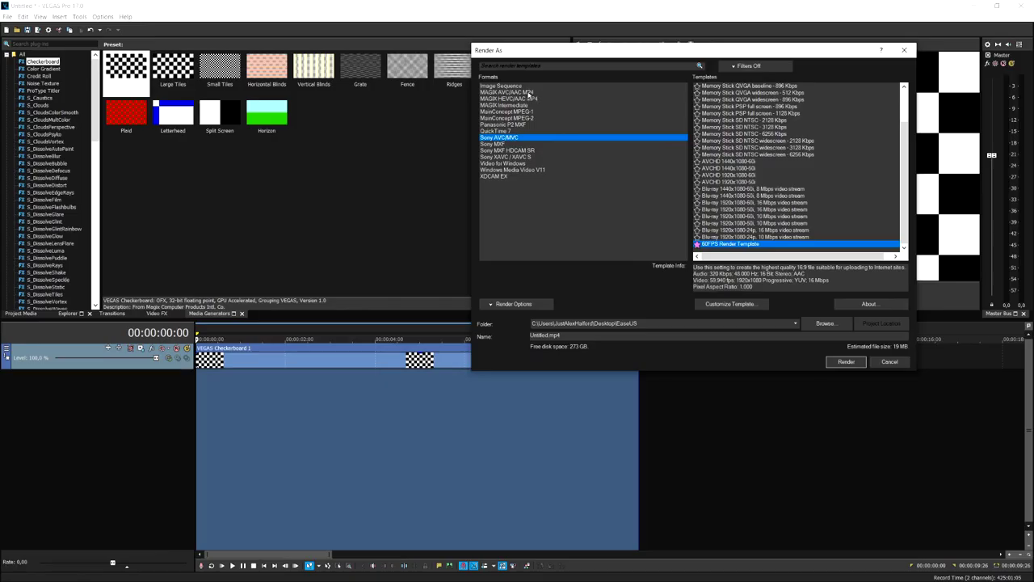
- Choose MAGIX AVC/AAC MP4 with its Internet HD 1080p 59.94 fps template
click(362, 148)
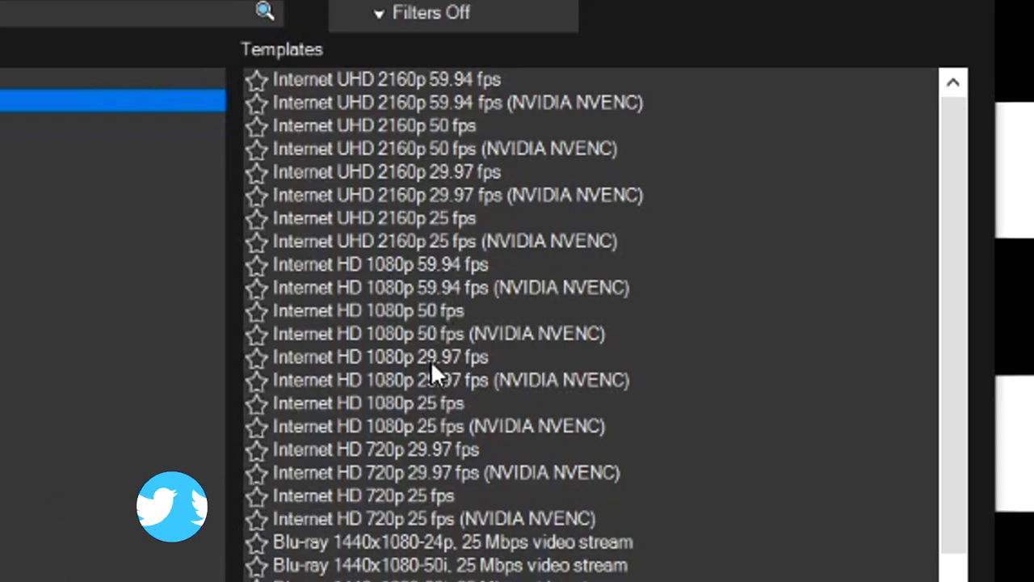
click(433, 265)
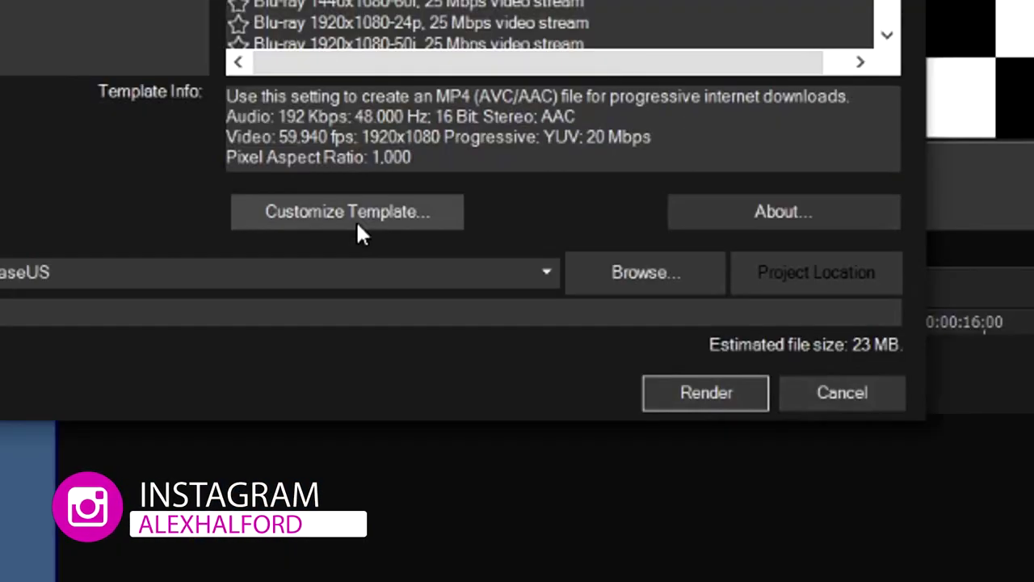
- Open the template's custom settings and switch the video encode mode to NV Encoder
click(357, 224)
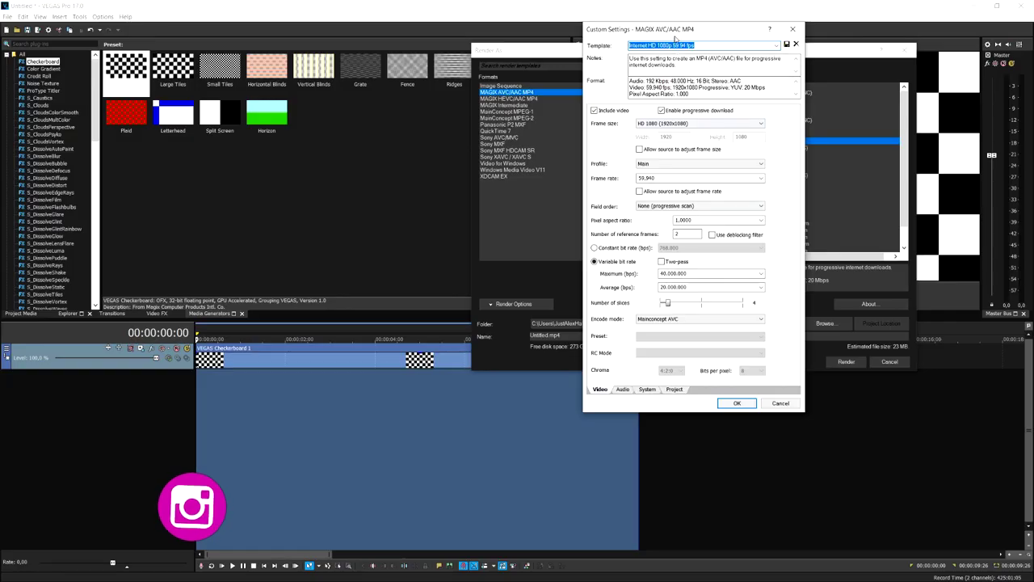
drag(676, 39, 652, 34)
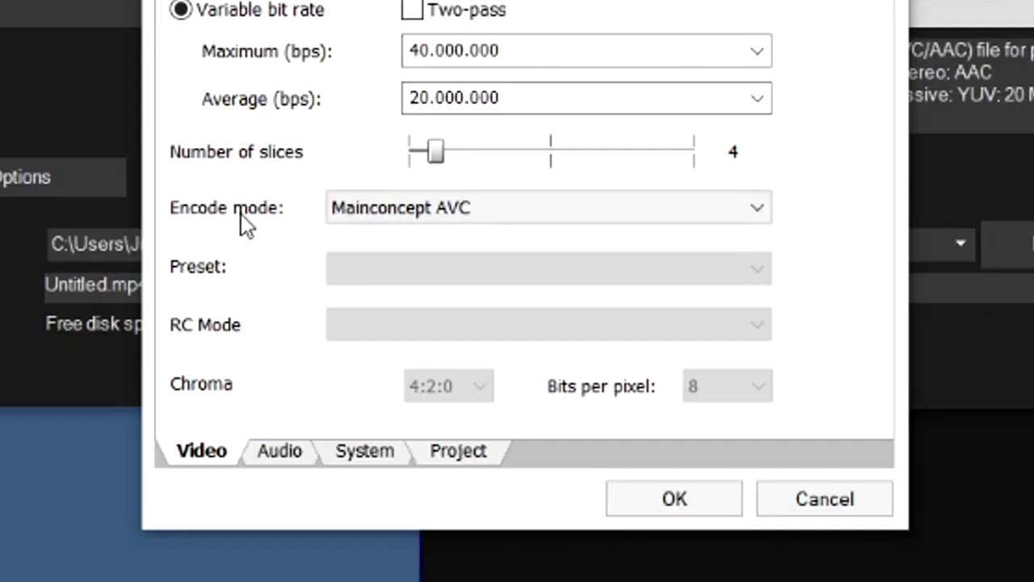
click(356, 210)
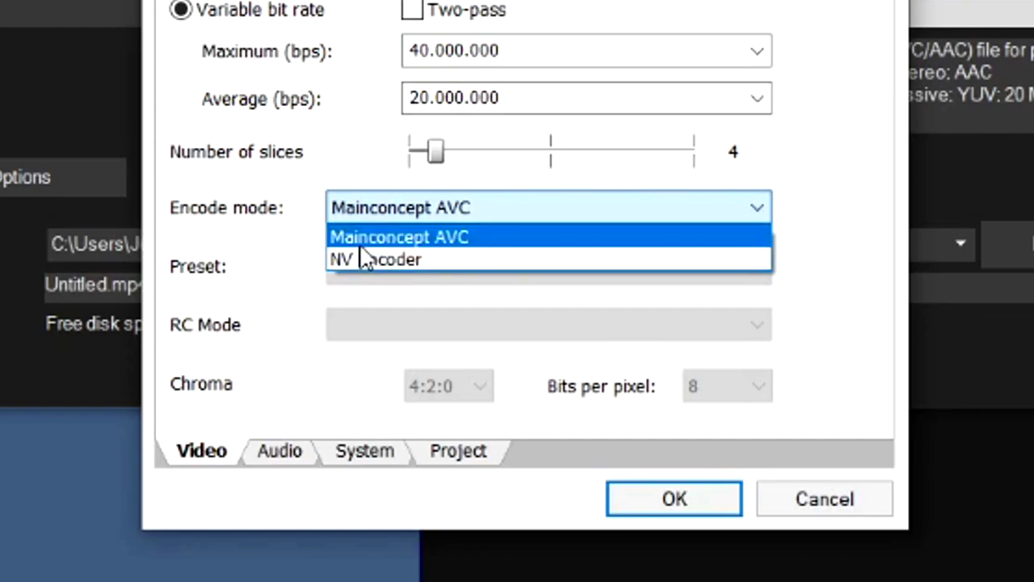
click(378, 236)
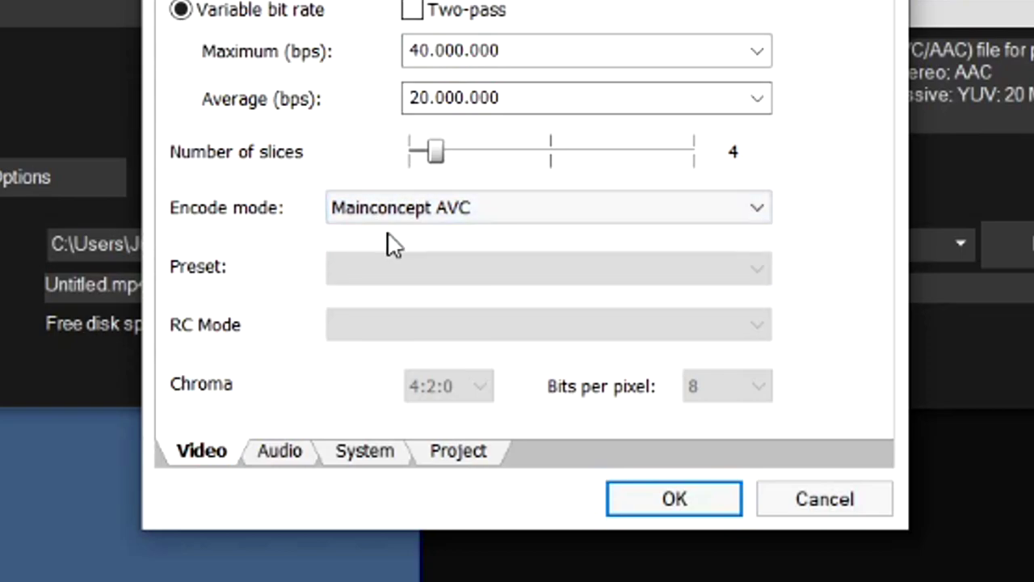
click(411, 210)
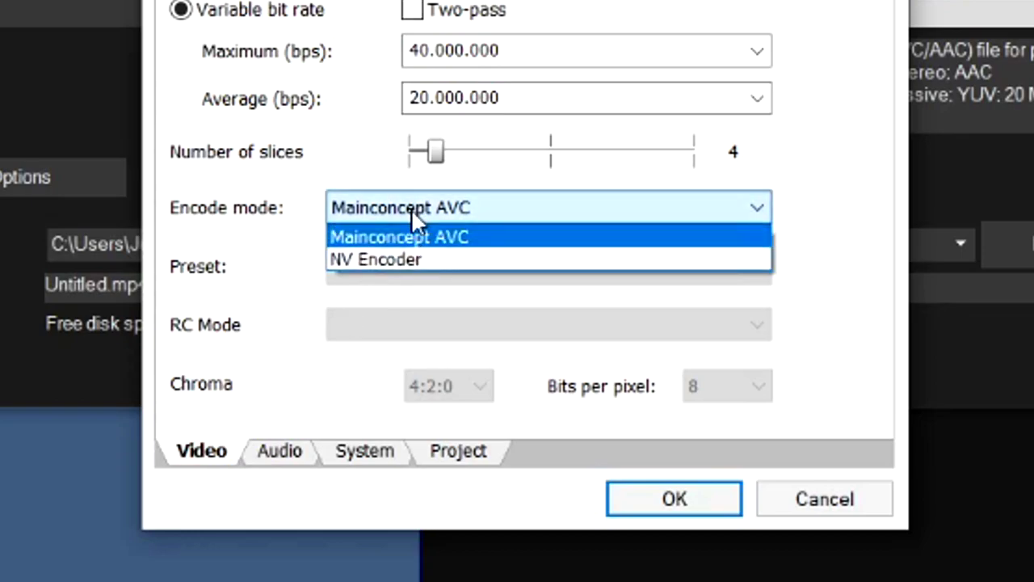
click(392, 259)
click(380, 270)
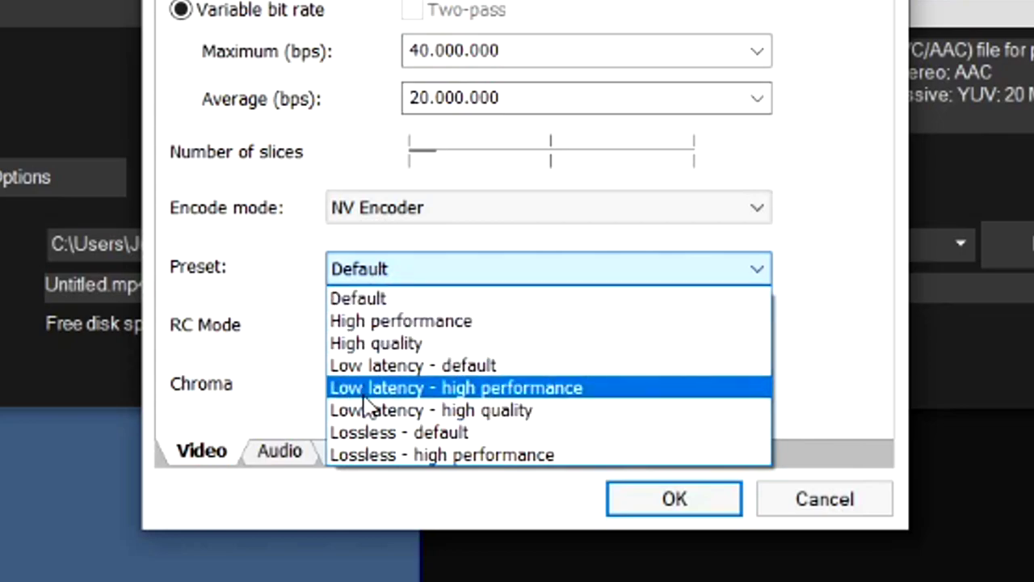
click(372, 208)
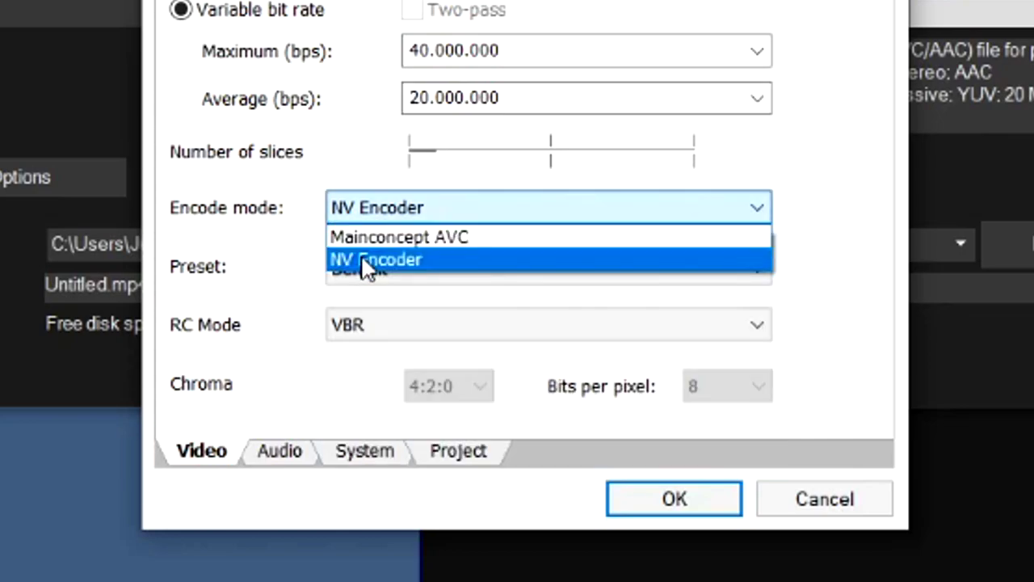
click(377, 238)
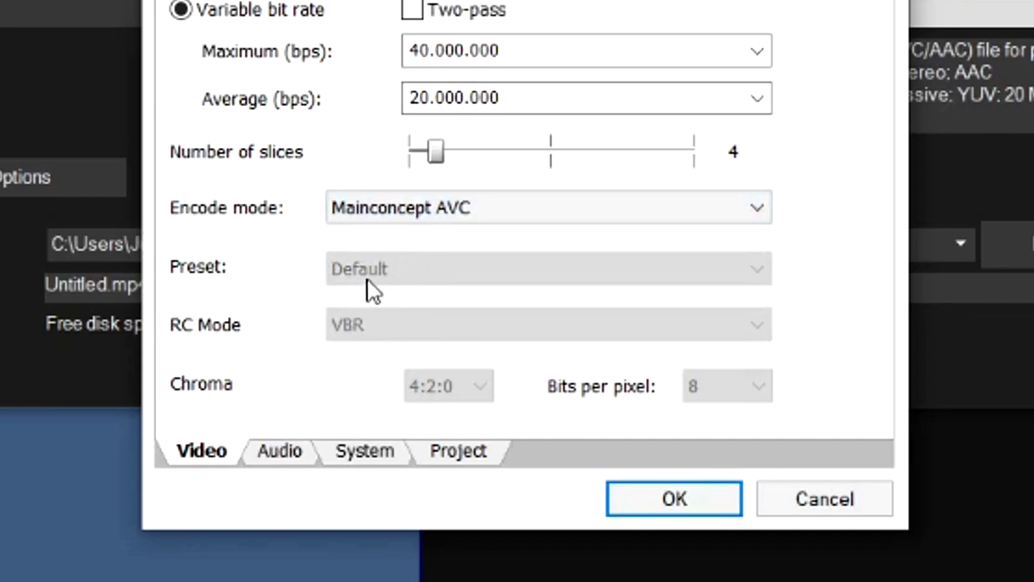
click(366, 206)
click(381, 257)
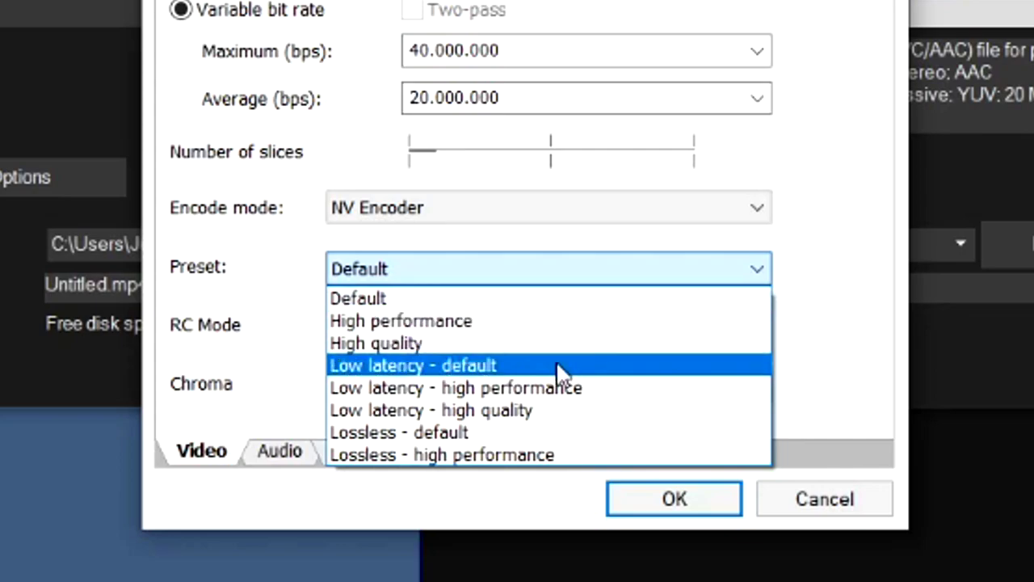
- Set the preset to Low latency - high quality and rate control to CBR
click(502, 412)
click(380, 332)
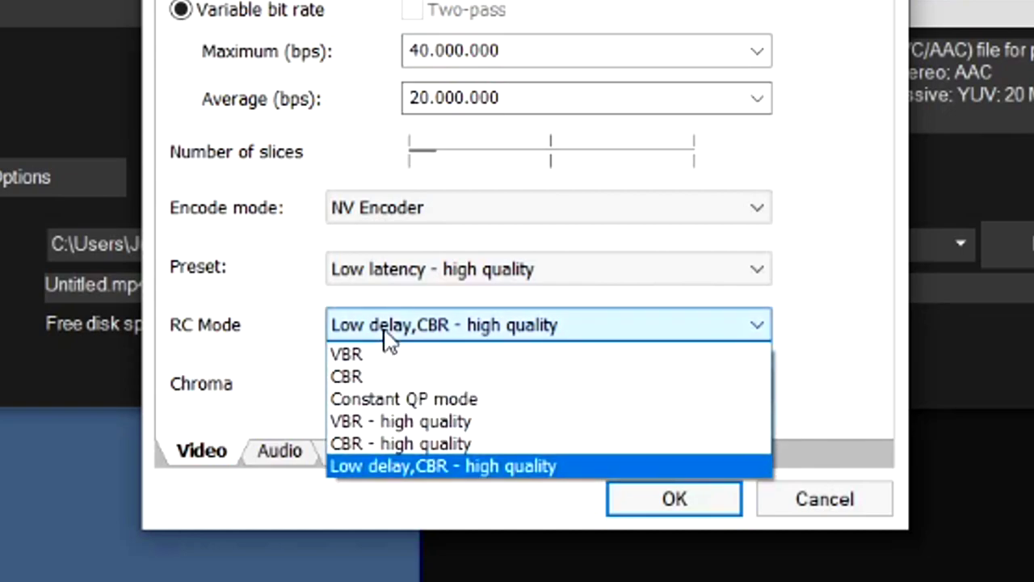
click(392, 373)
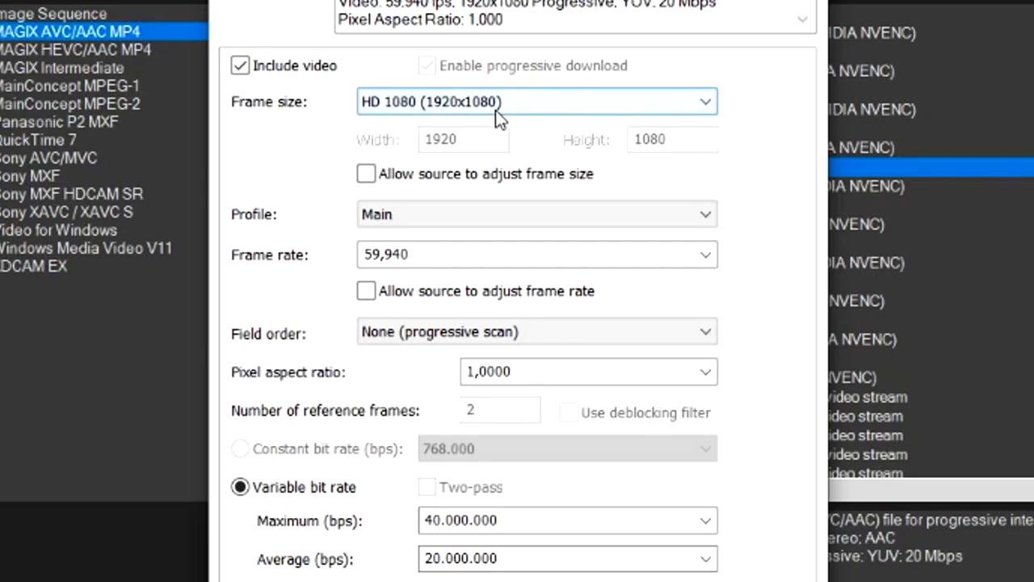
- Keep the Main profile, set audio bit rate to 320.000 bps, then show System settings
click(385, 211)
click(363, 213)
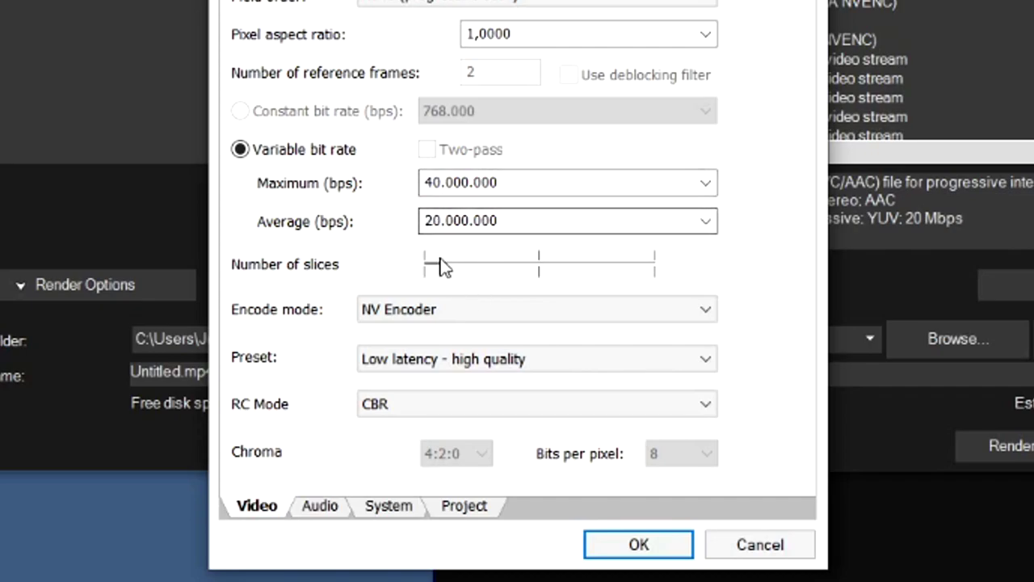
click(321, 514)
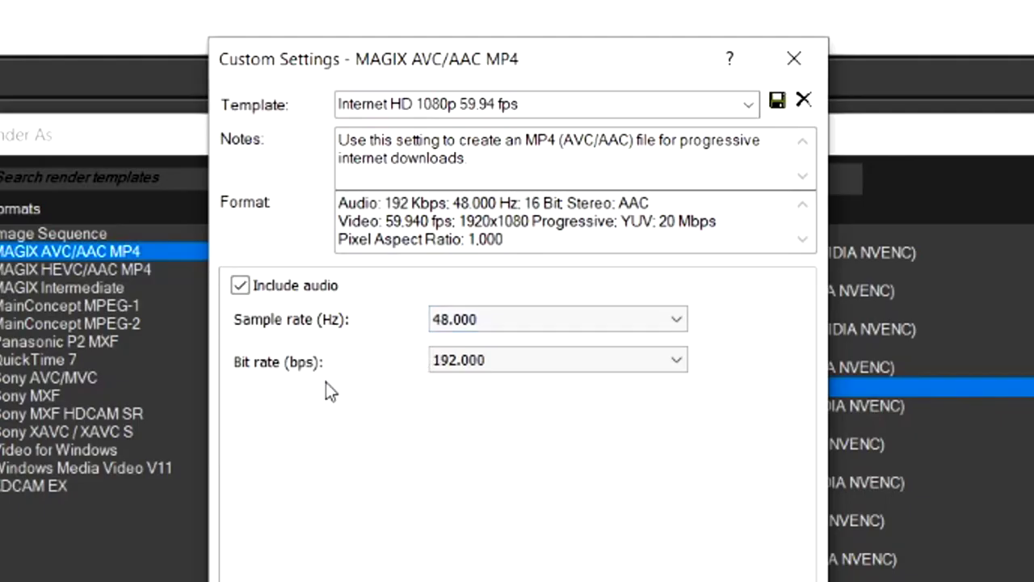
click(471, 365)
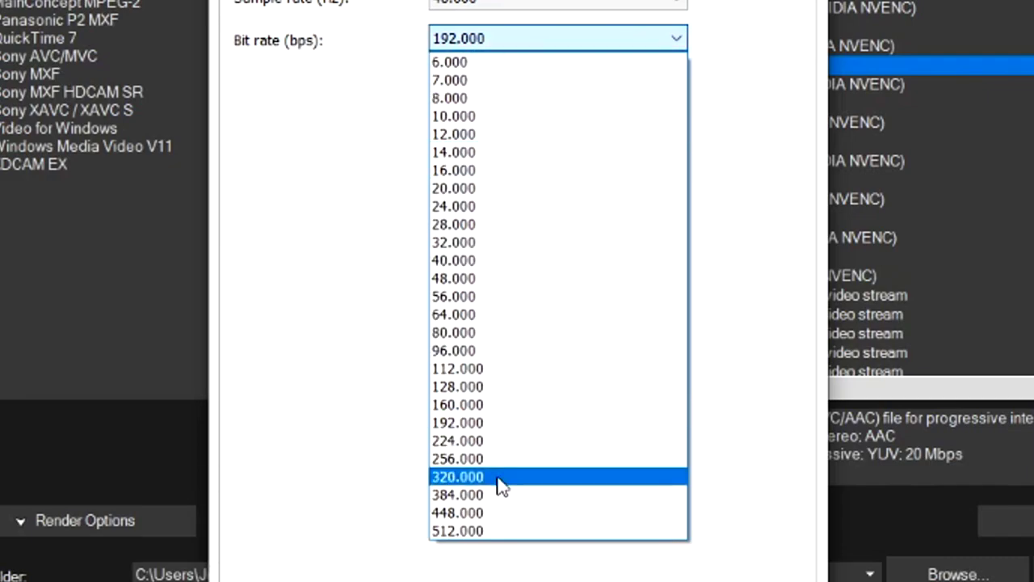
click(501, 478)
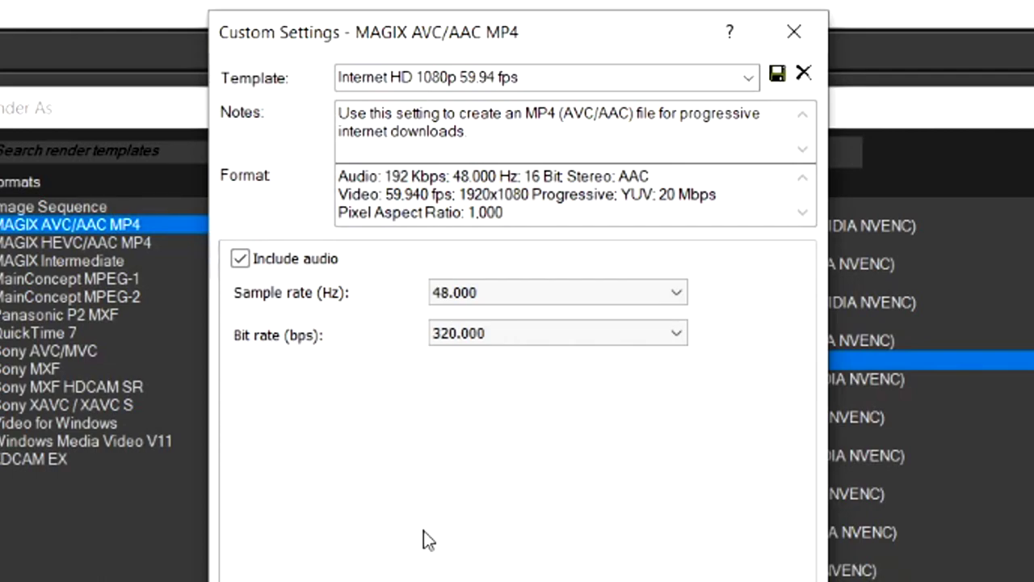
click(362, 581)
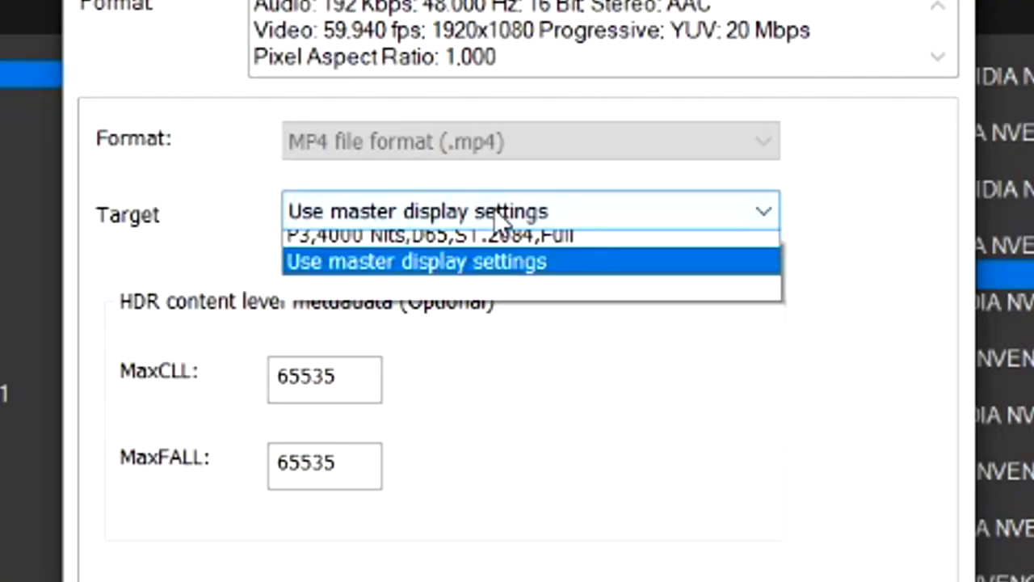
- Choose Best video rendering quality and save the template as '60FPS 2x Faster'
click(493, 209)
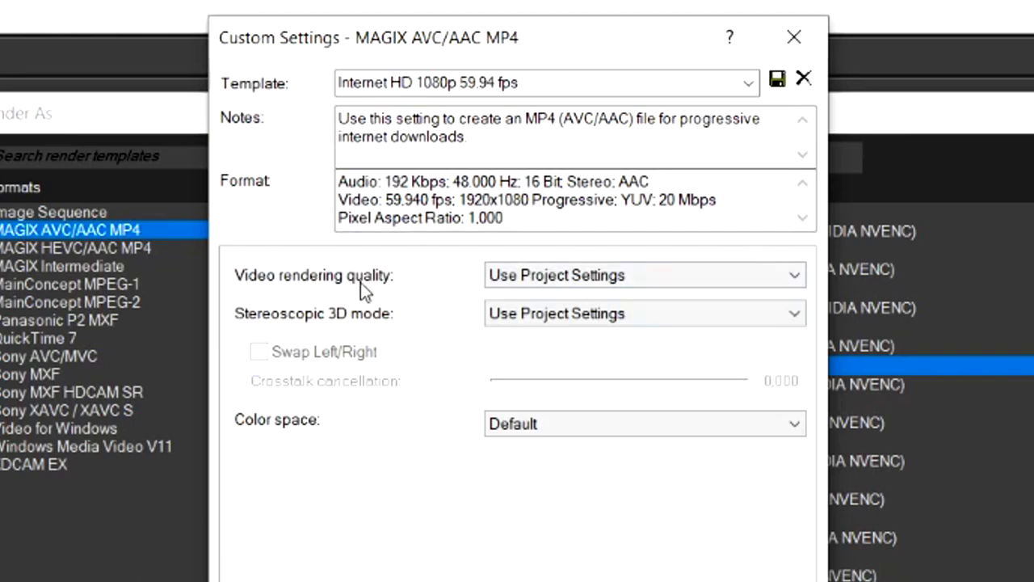
click(557, 275)
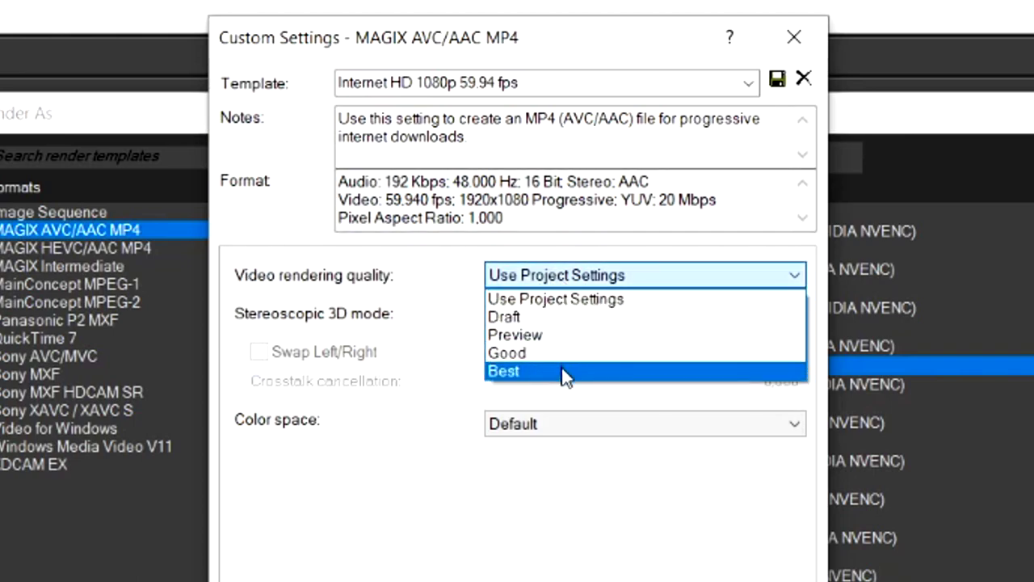
click(561, 370)
click(483, 81)
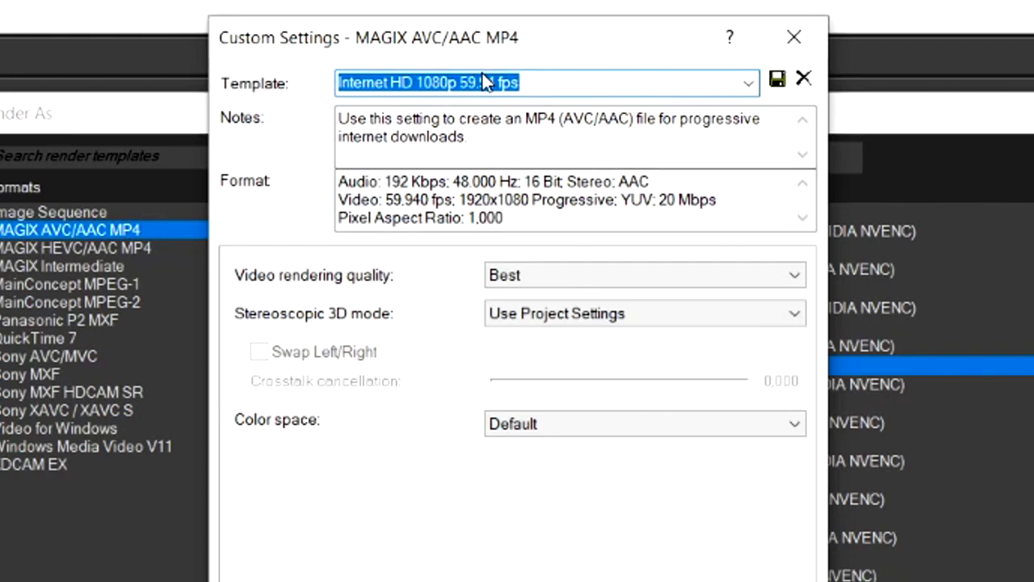
text(60FPS 2x Faster)
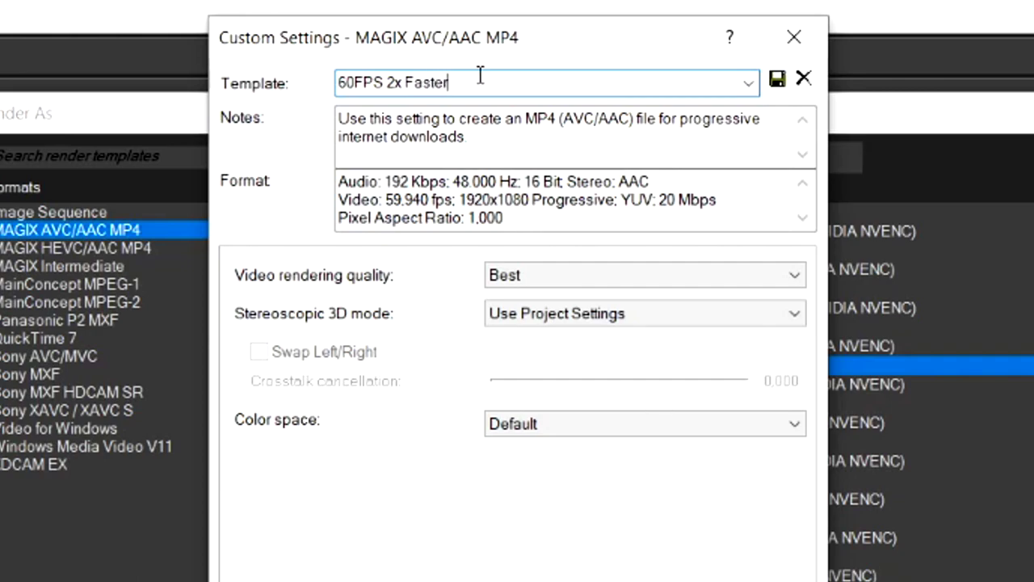
click(776, 79)
- Reopen the 60FPS 2x Faster custom settings and try the Low latency - high performance preset
key(Return)
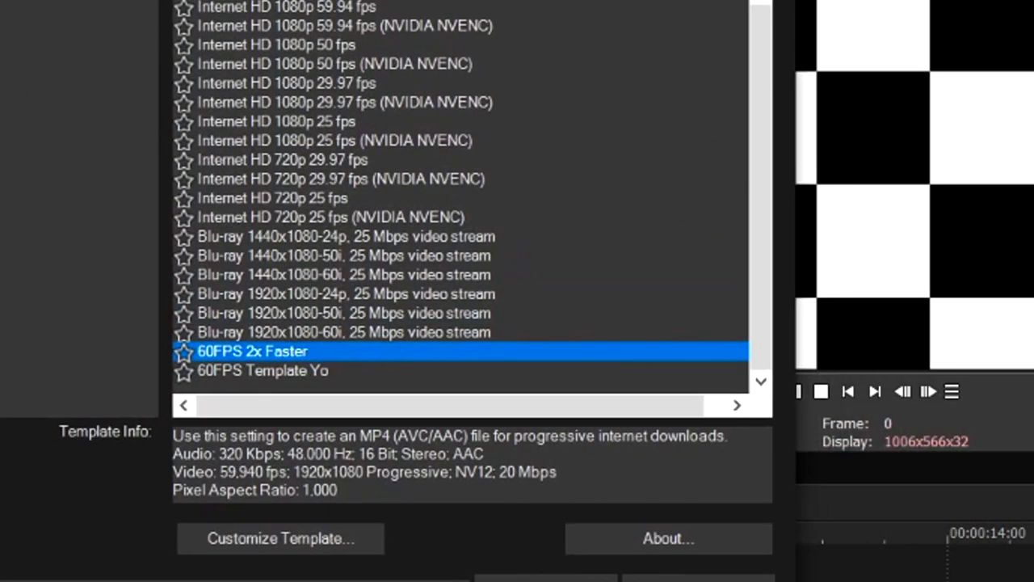
click(319, 535)
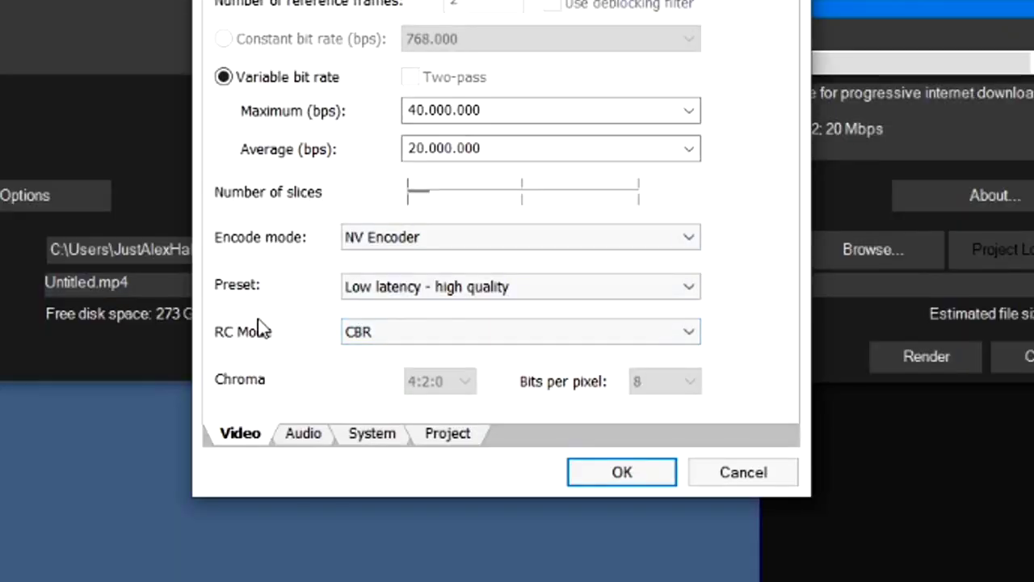
click(380, 288)
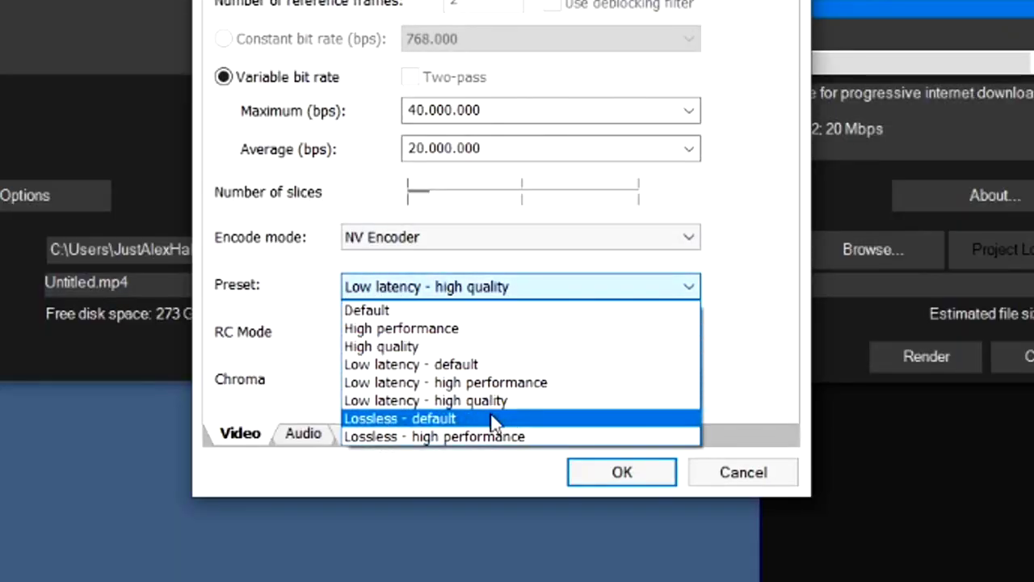
click(319, 357)
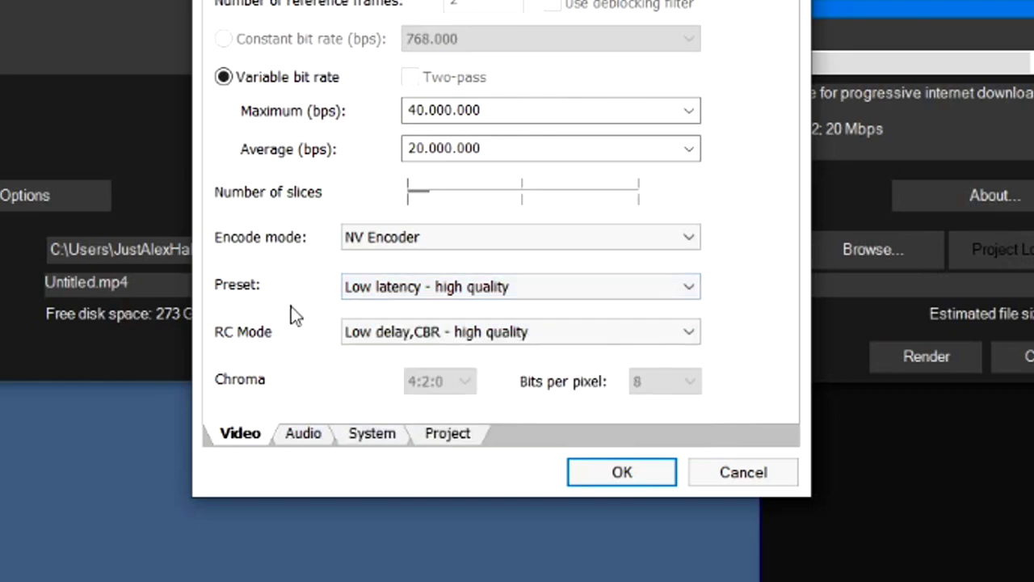
click(408, 297)
click(412, 295)
click(412, 295)
click(412, 315)
- Use the High quality preset with VBR - high quality rate control, keeping NV Encoder
click(425, 338)
click(429, 404)
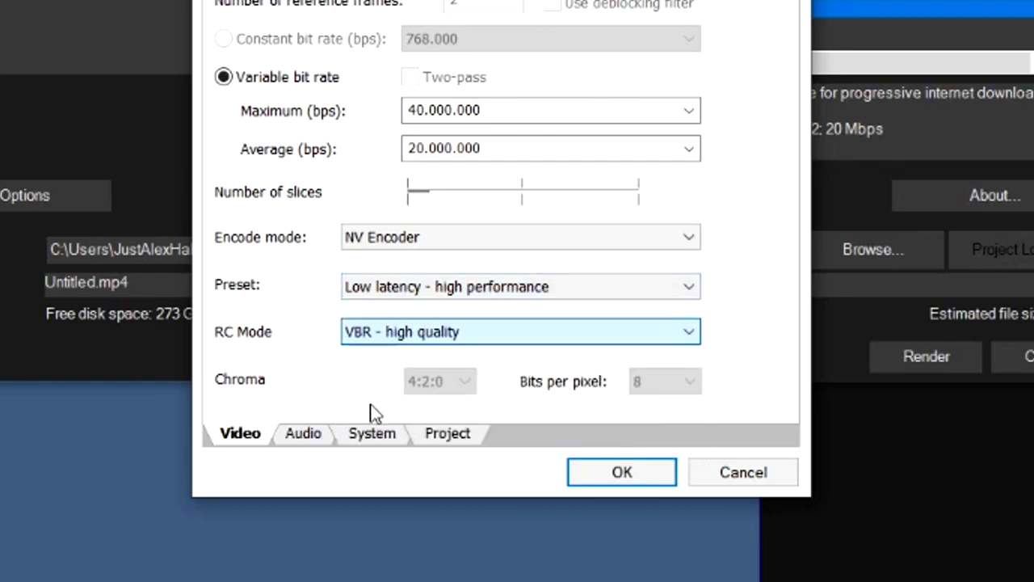
click(385, 284)
click(524, 346)
click(367, 335)
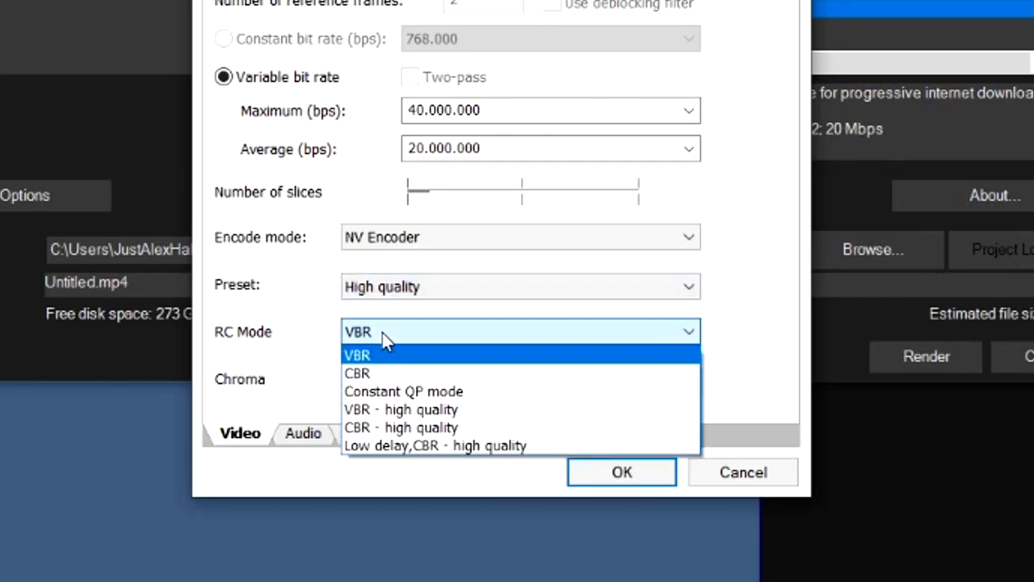
click(498, 415)
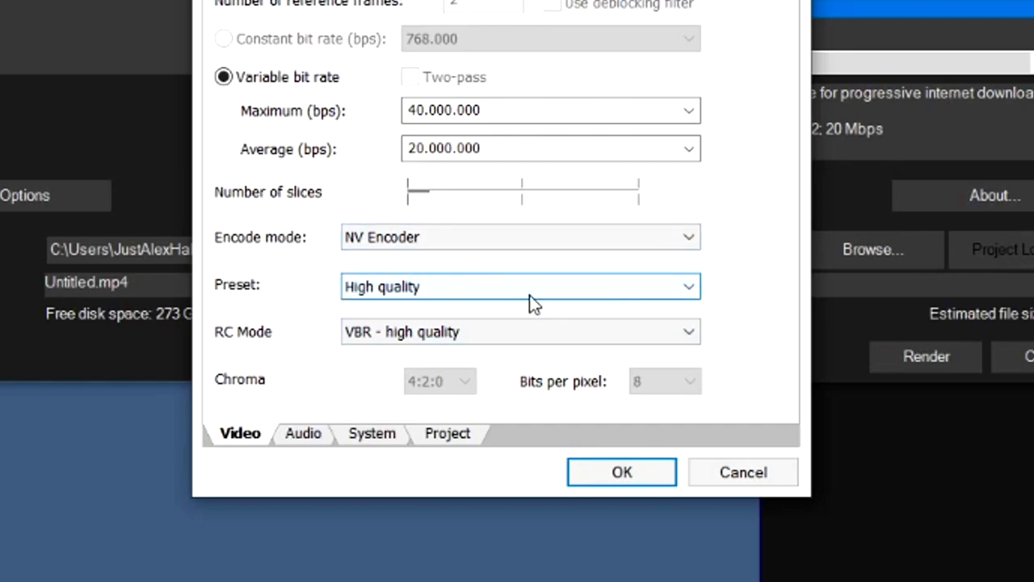
click(423, 237)
click(424, 265)
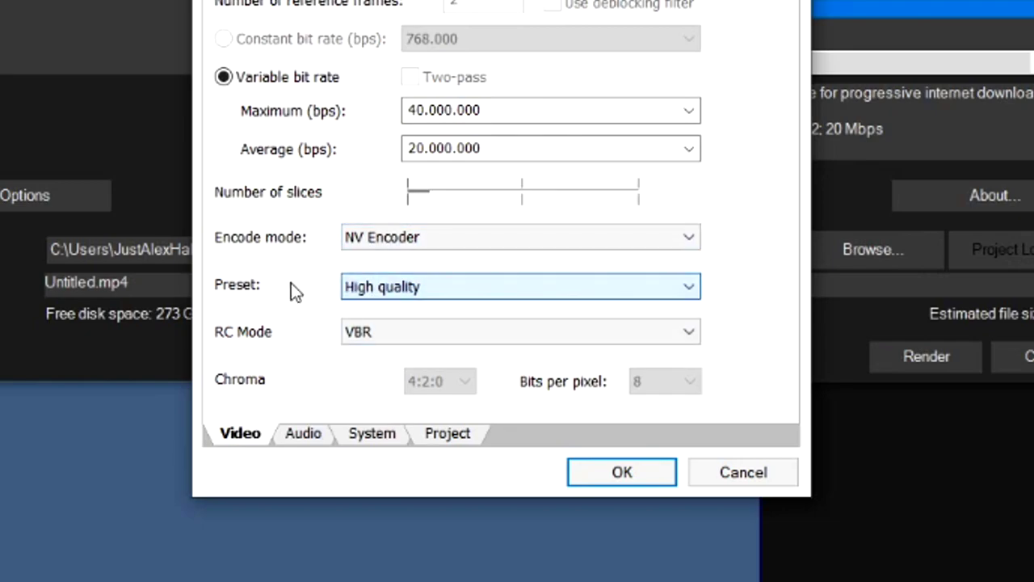